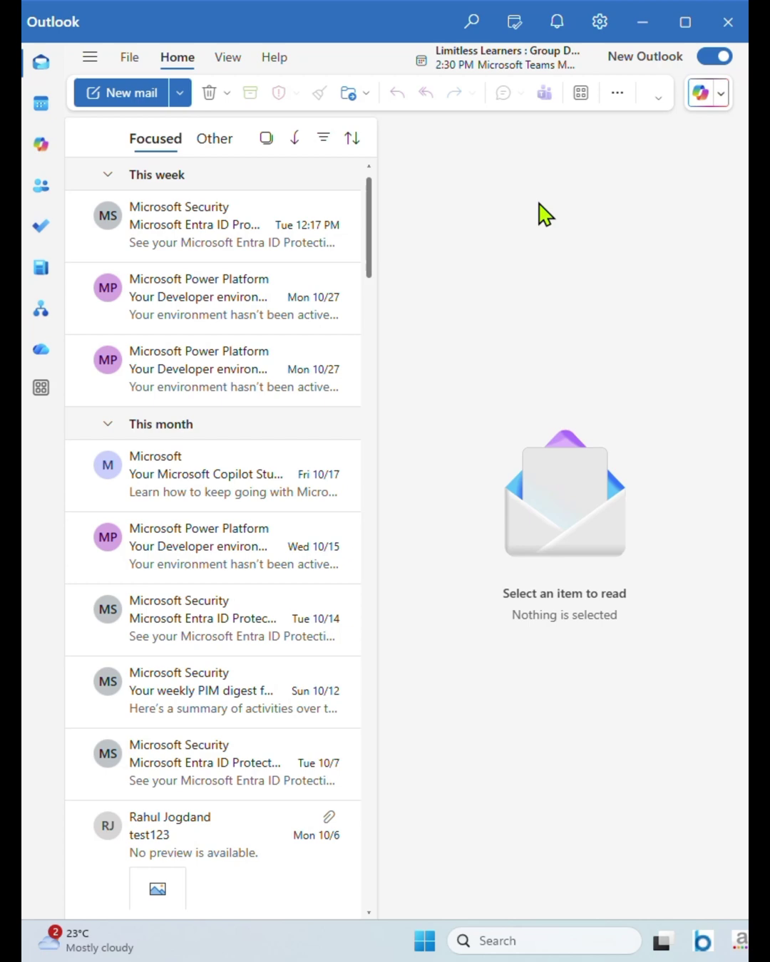
Switch to the Outlook calendar and start a blank new event
{"action": "left_click", "coordinate": [41, 106]}
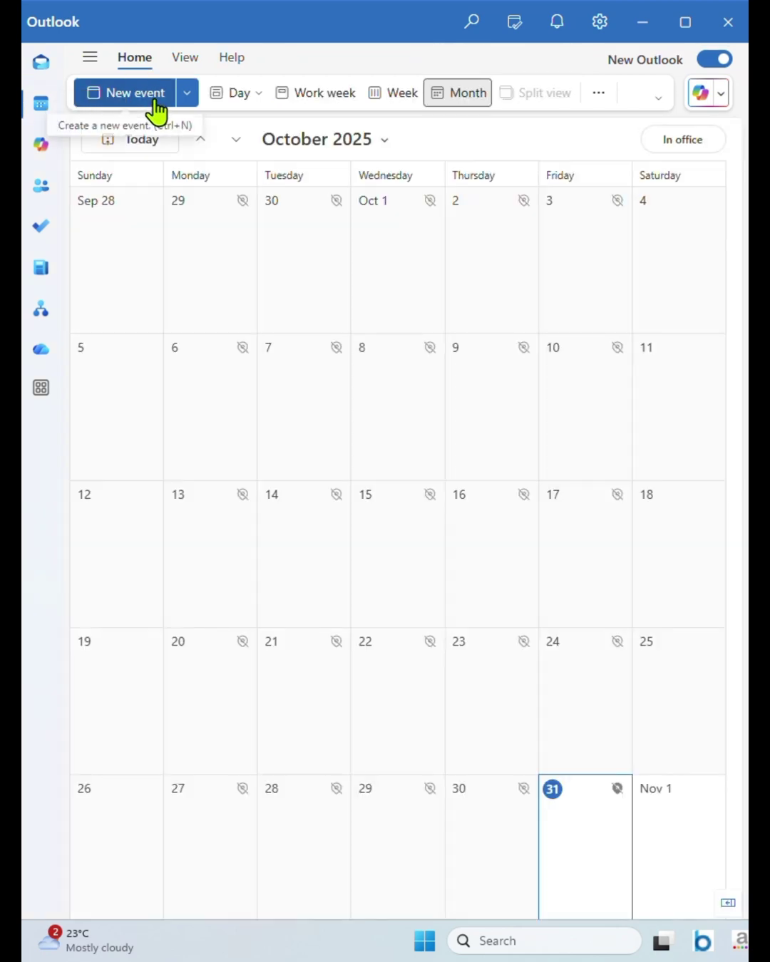
{"action": "left_click", "coordinate": [136, 93]}
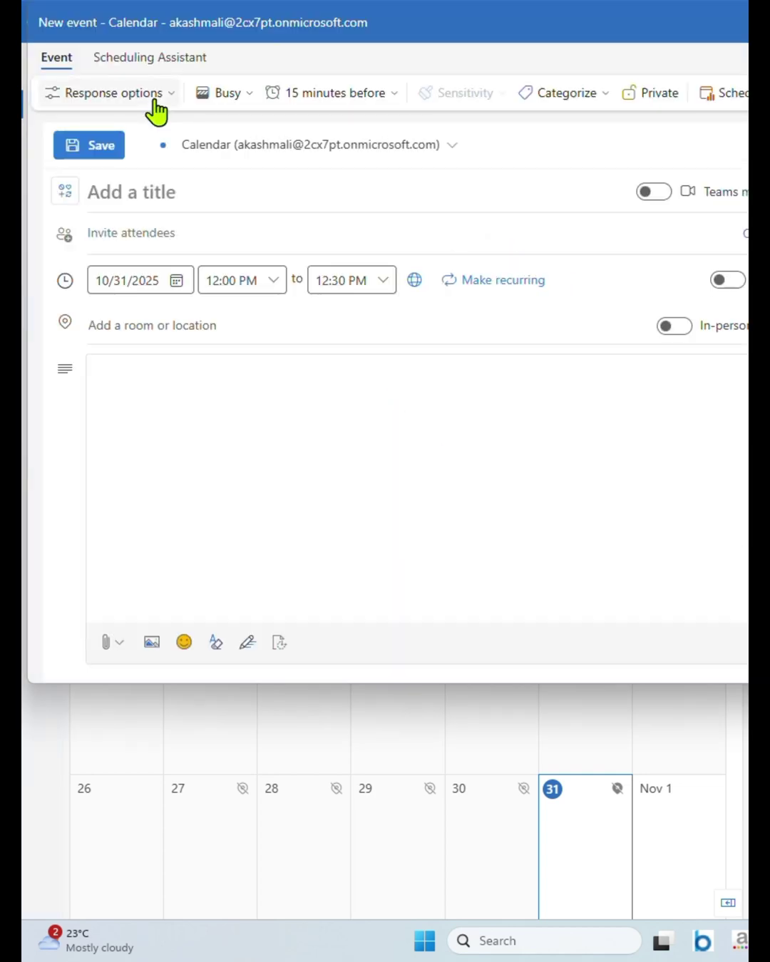
Start titling the event 'Microsoft 365 Community Call' in the title field
{"action": "left_click", "coordinate": [211, 194]}
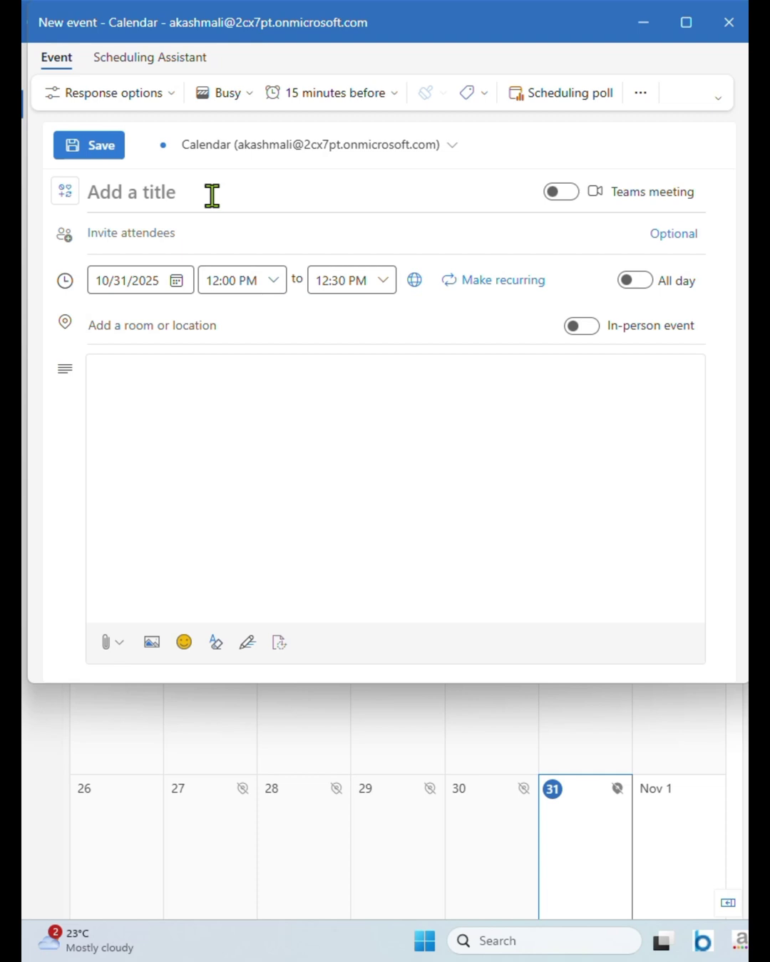
{"action": "type", "text": "Microso"}
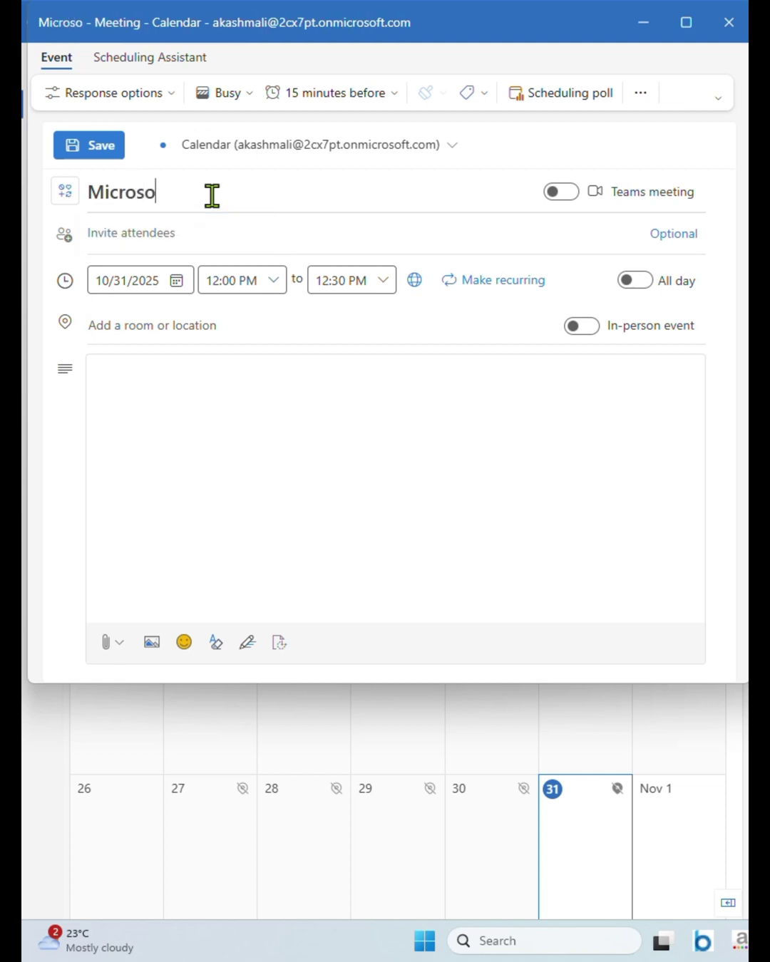
{"action": "type", "text": "ft 365"}
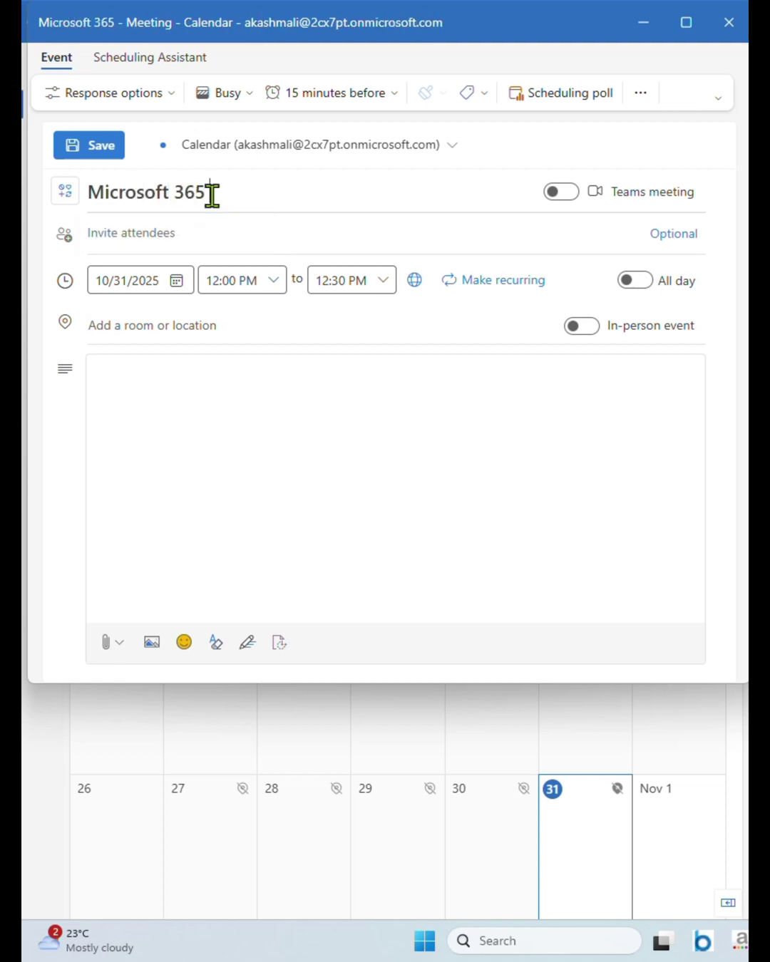
{"action": "type", "text": " Community Call"}
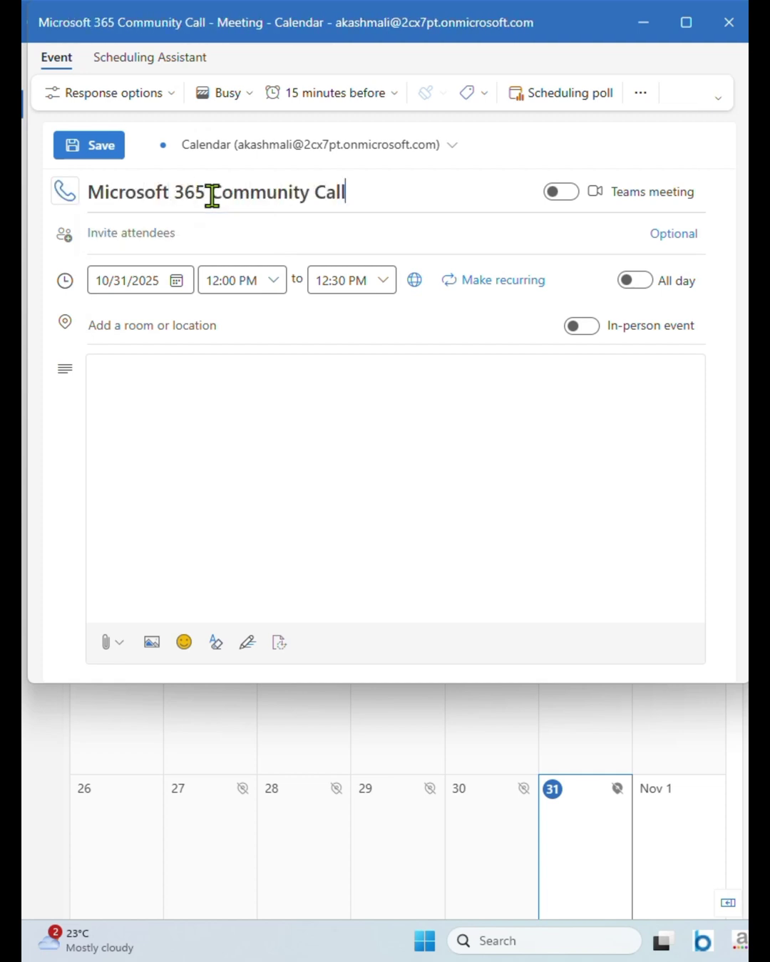
{"action": "left_click", "coordinate": [196, 227]}
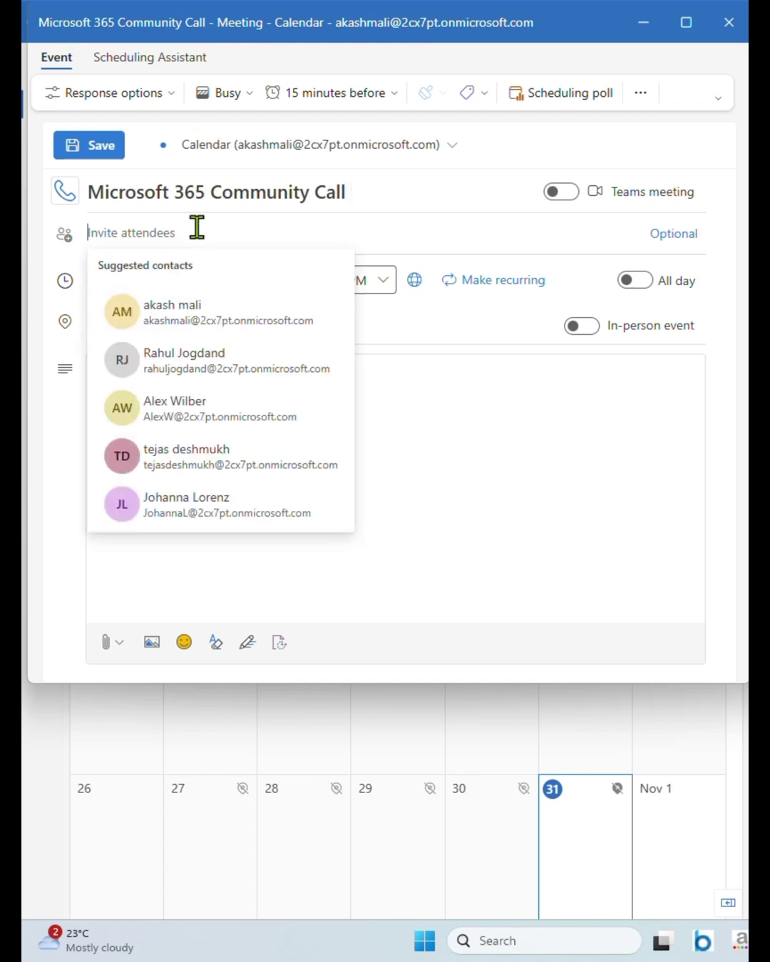
{"action": "left_click", "coordinate": [210, 316]}
{"action": "left_click", "coordinate": [257, 258]}
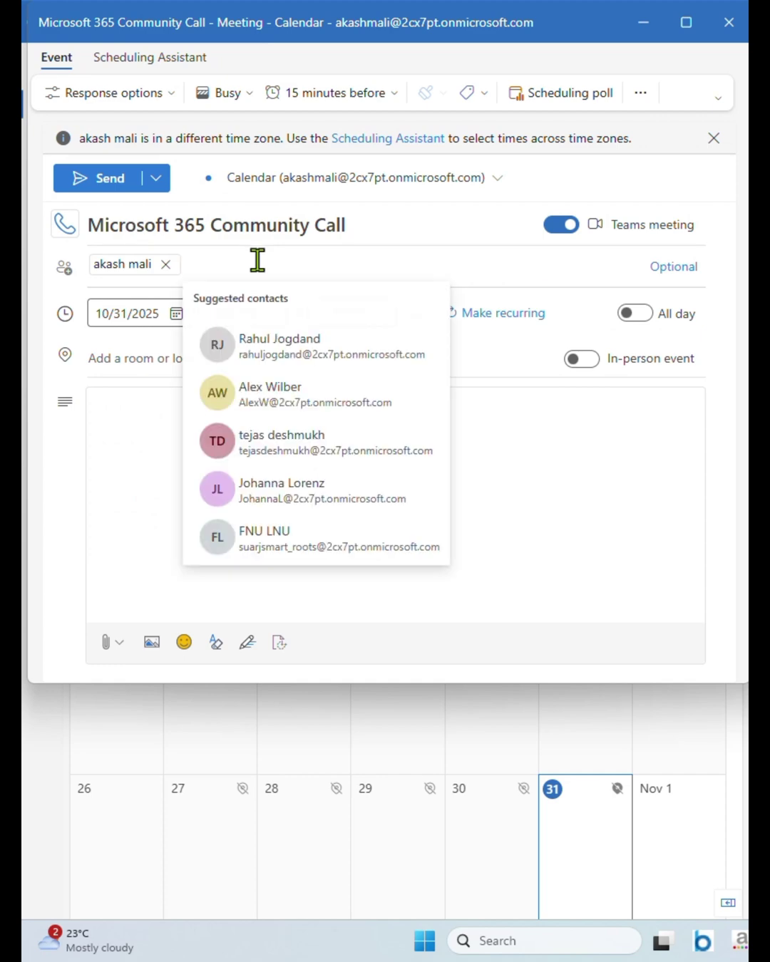
{"action": "left_click", "coordinate": [320, 402]}
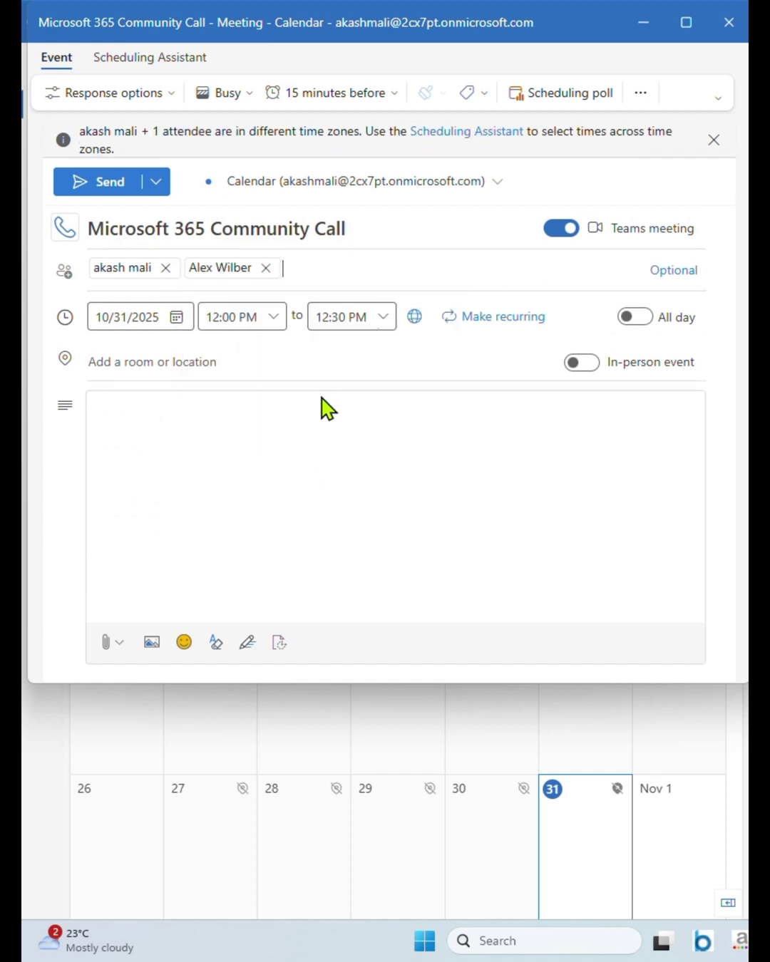
{"action": "left_click", "coordinate": [377, 272]}
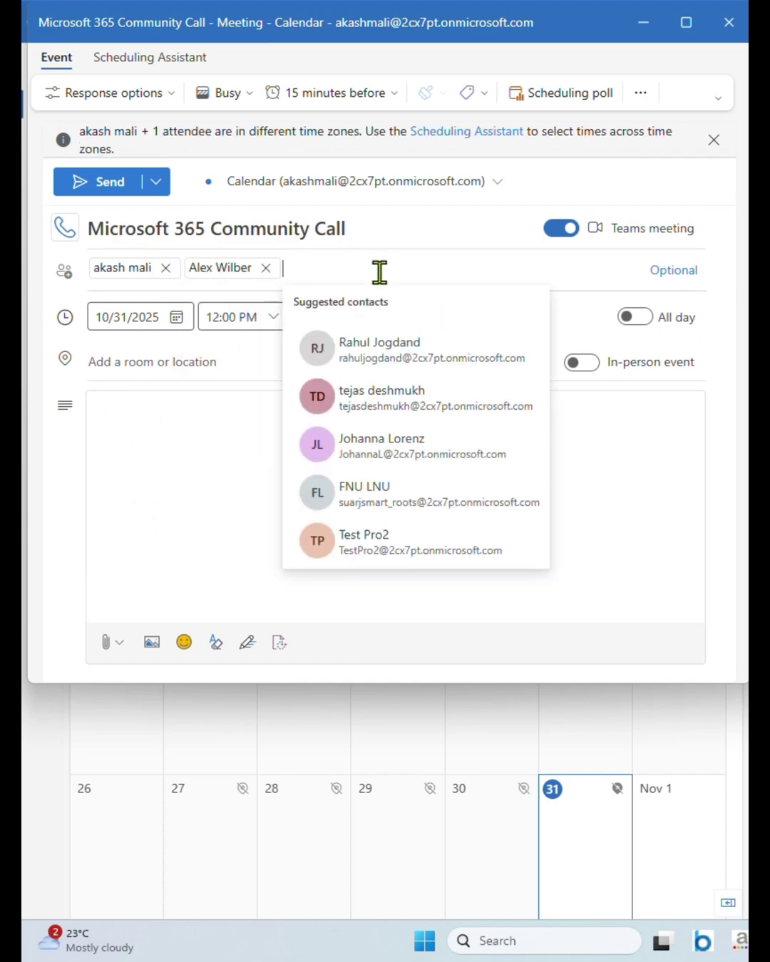
{"action": "left_click", "coordinate": [412, 452]}
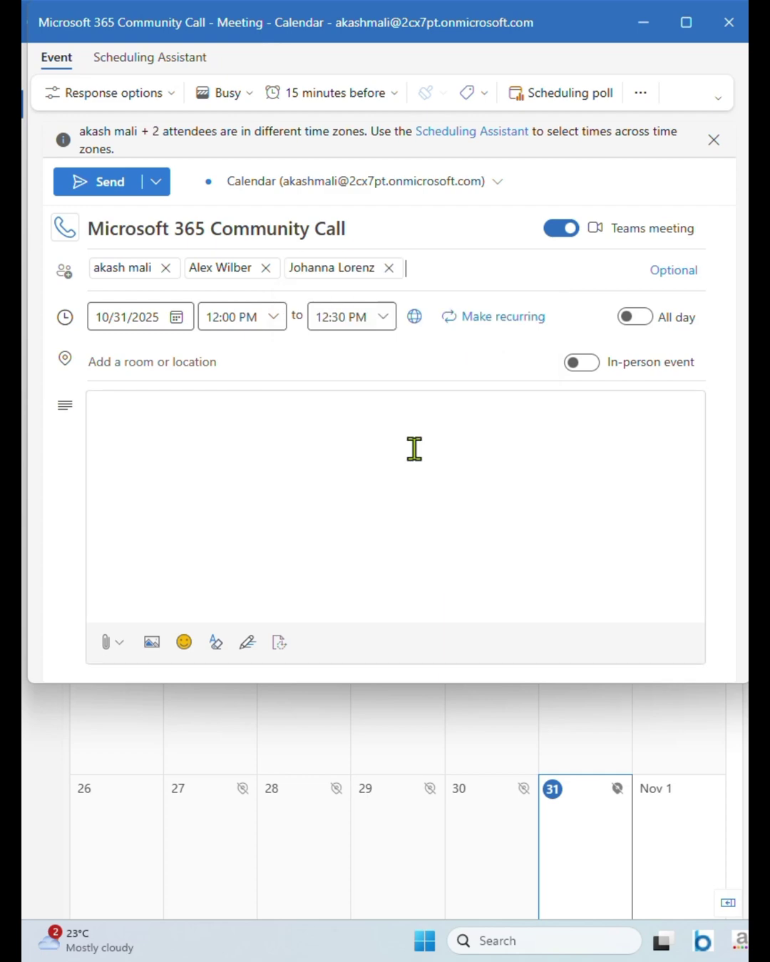
Move the meeting to November 5, 2025, 1:00–2:00 PM
{"action": "left_click", "coordinate": [176, 317]}
{"action": "left_click", "coordinate": [260, 354]}
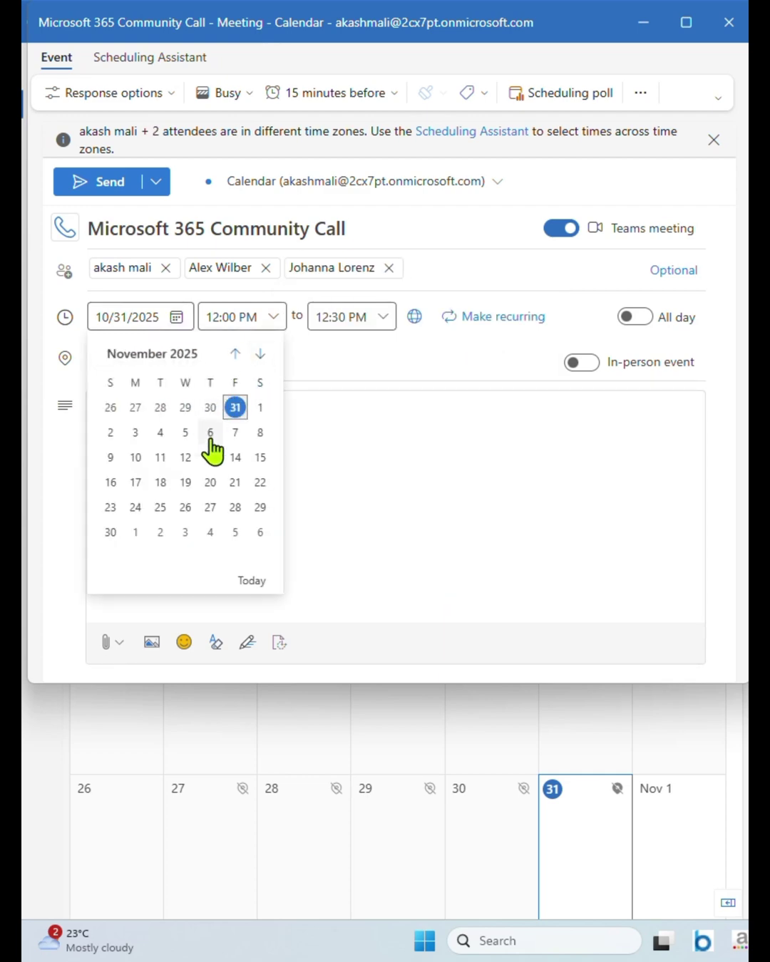
{"action": "left_click", "coordinate": [186, 434]}
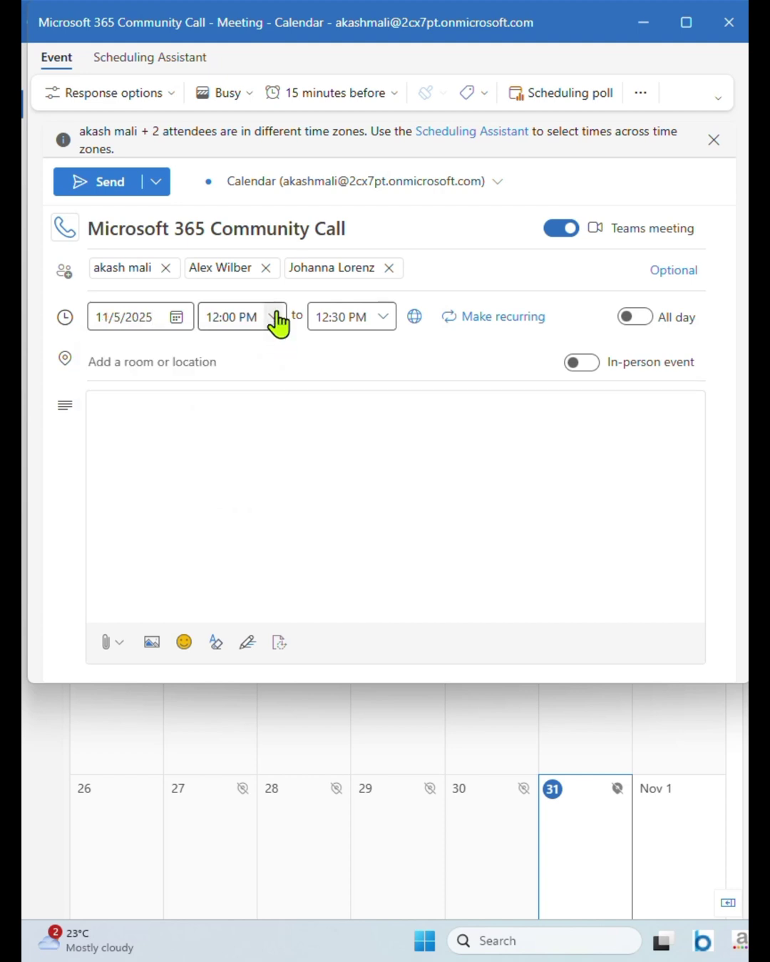
{"action": "left_click", "coordinate": [273, 322]}
{"action": "left_click", "coordinate": [249, 412]}
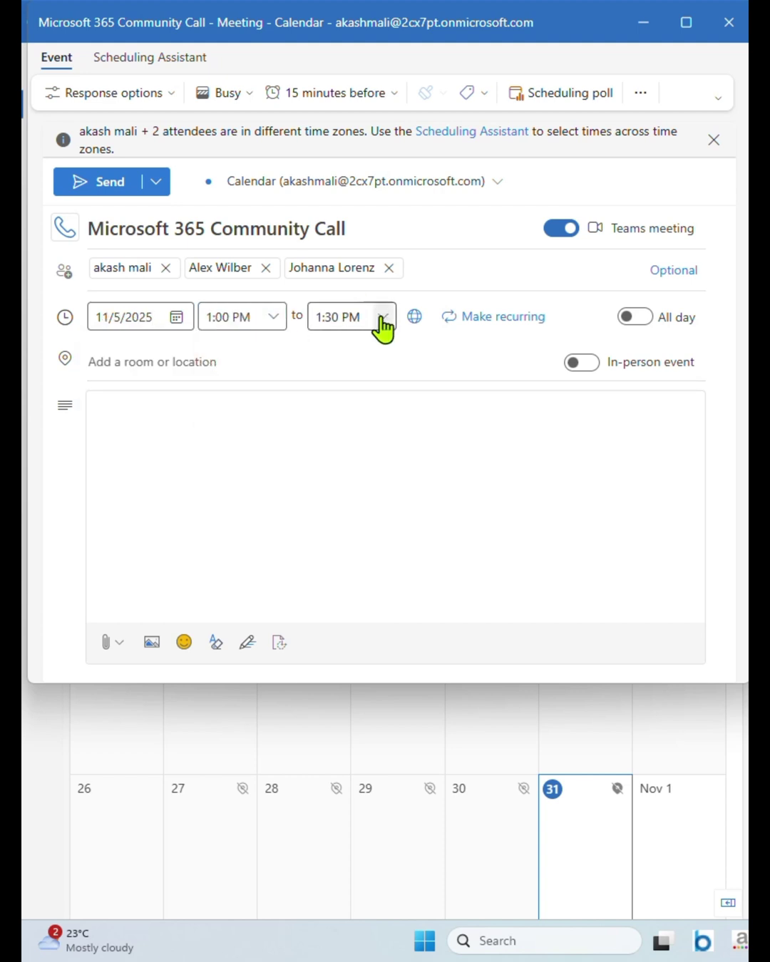
{"action": "left_click", "coordinate": [382, 319]}
{"action": "left_click", "coordinate": [380, 377]}
{"action": "left_click", "coordinate": [236, 476]}
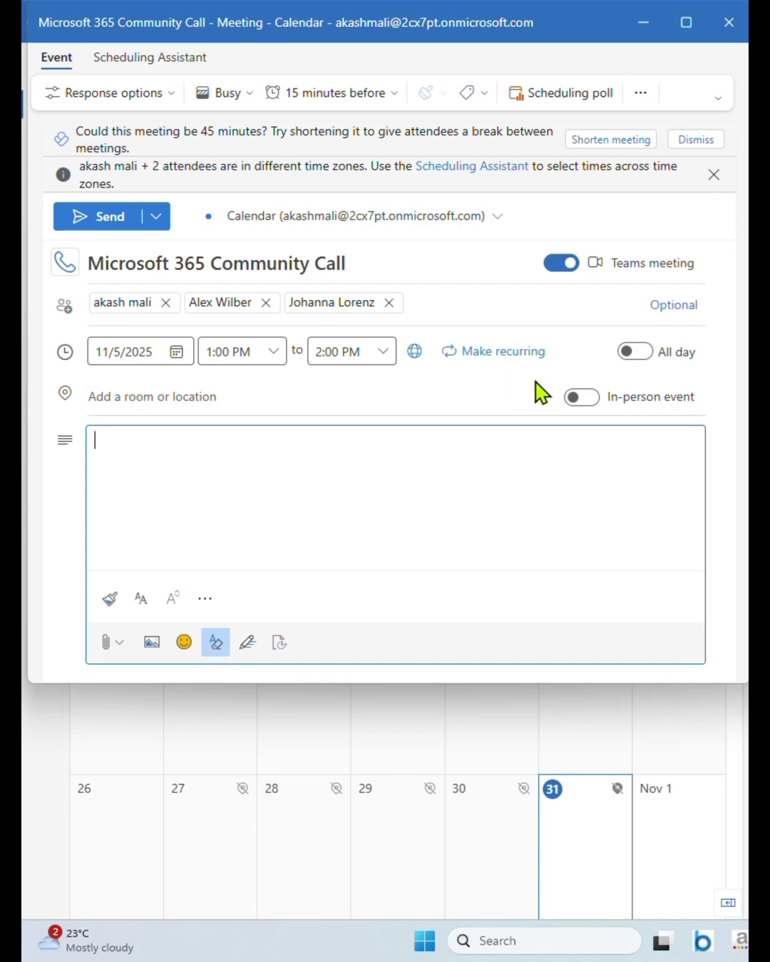
Enter USA as the location and choose United States from the suggestions
{"action": "left_click", "coordinate": [319, 393]}
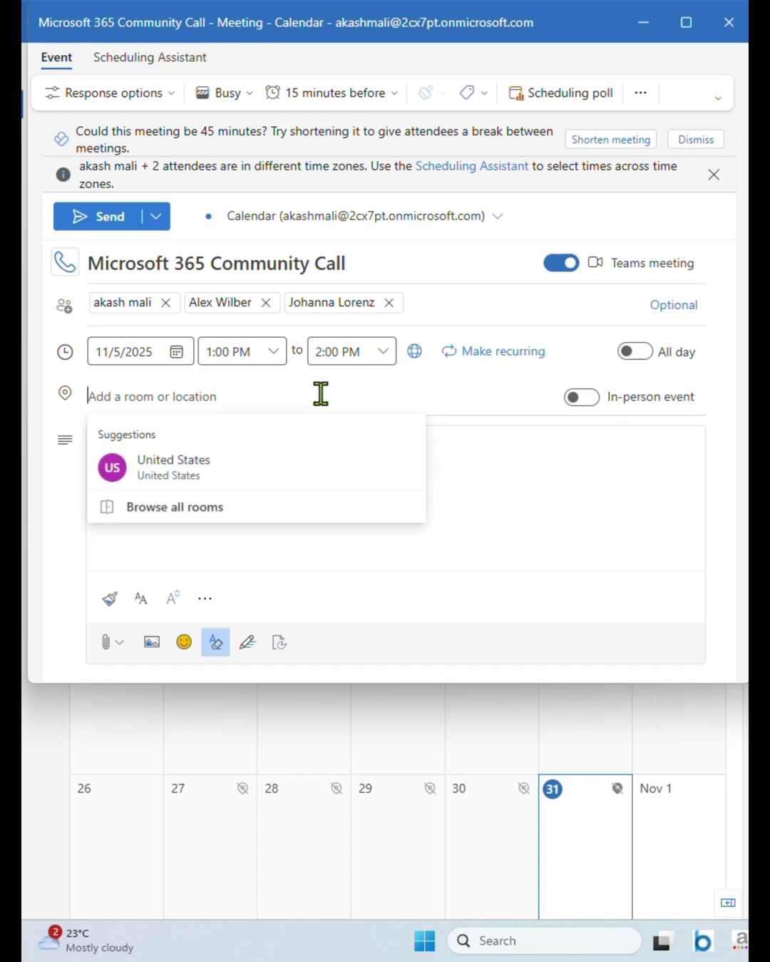
{"action": "type", "text": "U"}
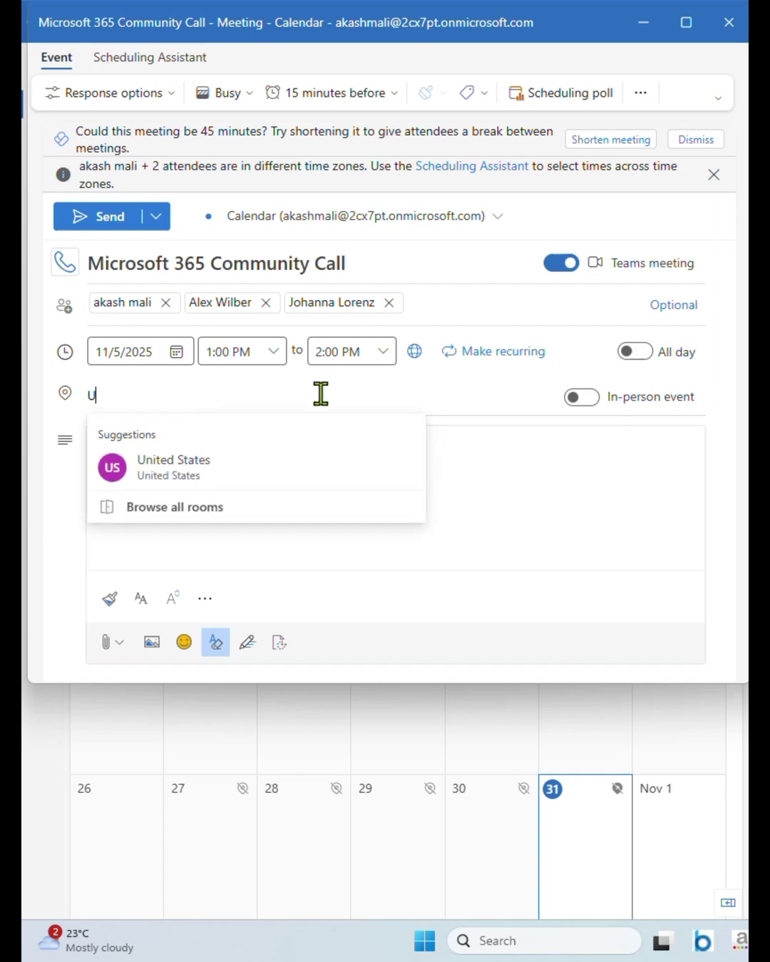
{"action": "type", "text": "SA"}
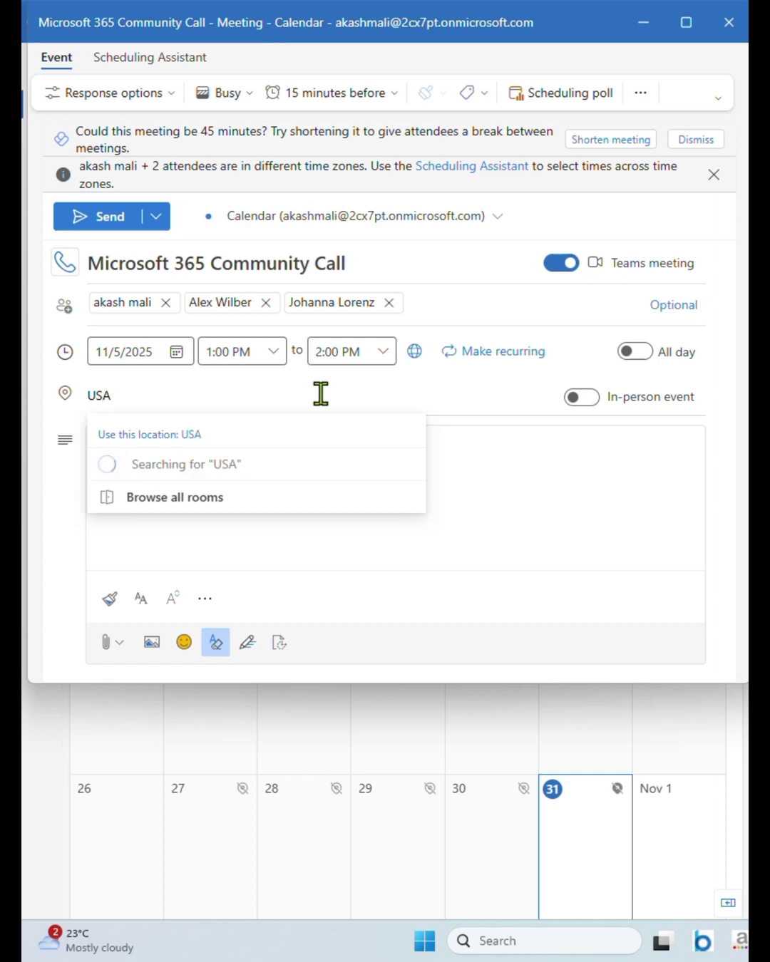
{"action": "left_click", "coordinate": [178, 282]}
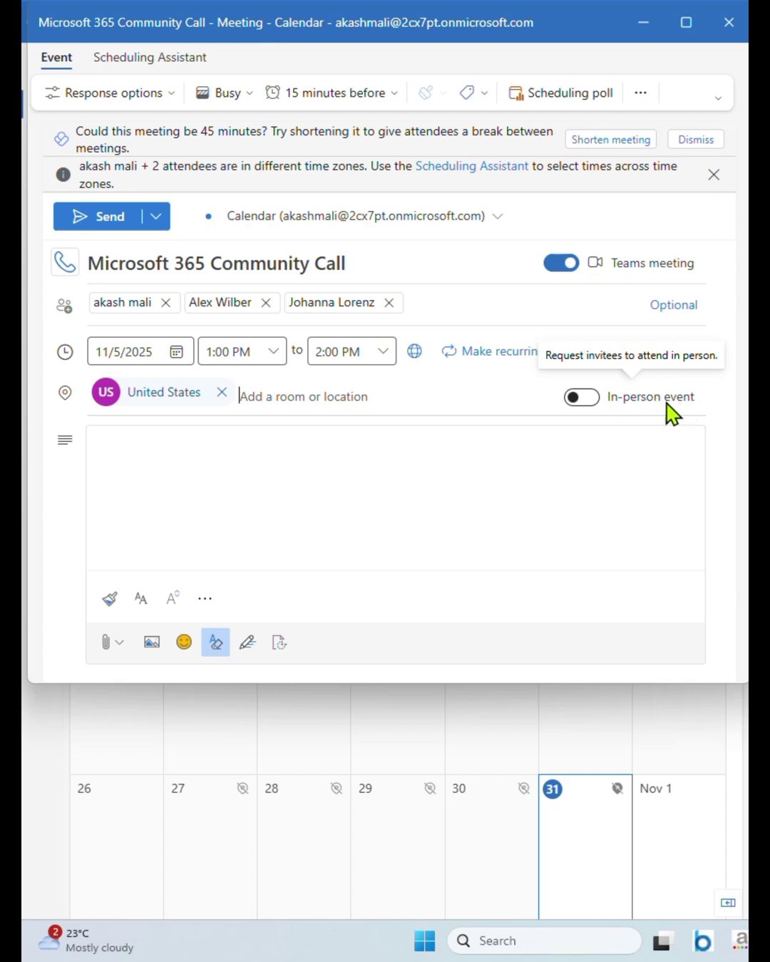
Turn on In-person event and begin the 'AI Event' description
{"action": "left_click", "coordinate": [582, 397]}
{"action": "left_click", "coordinate": [345, 474]}
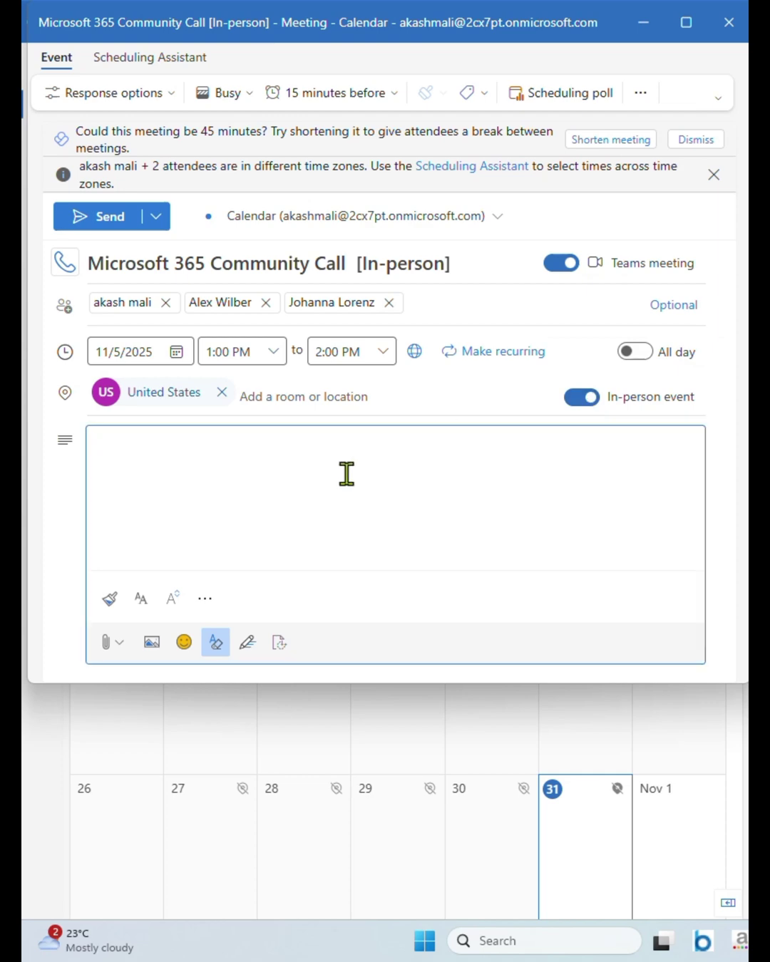
{"action": "type", "text": "AI E"}
{"action": "type", "text": "vent"}
{"action": "left_click", "coordinate": [113, 221]}
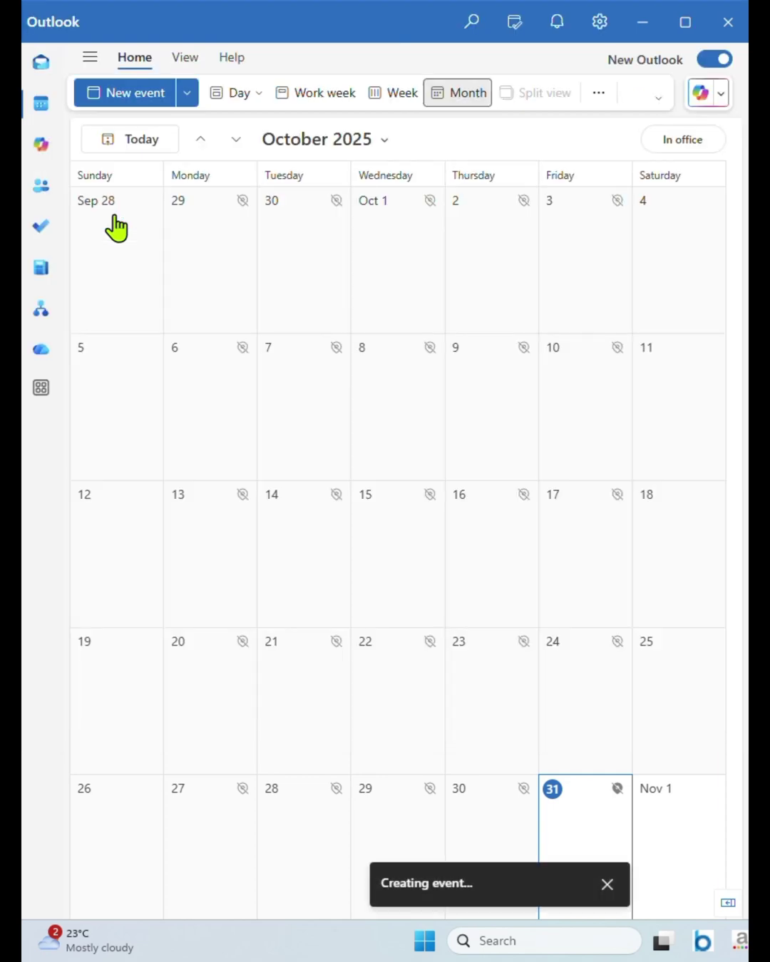
{"action": "left_click", "coordinate": [384, 142]}
{"action": "left_click", "coordinate": [383, 316]}
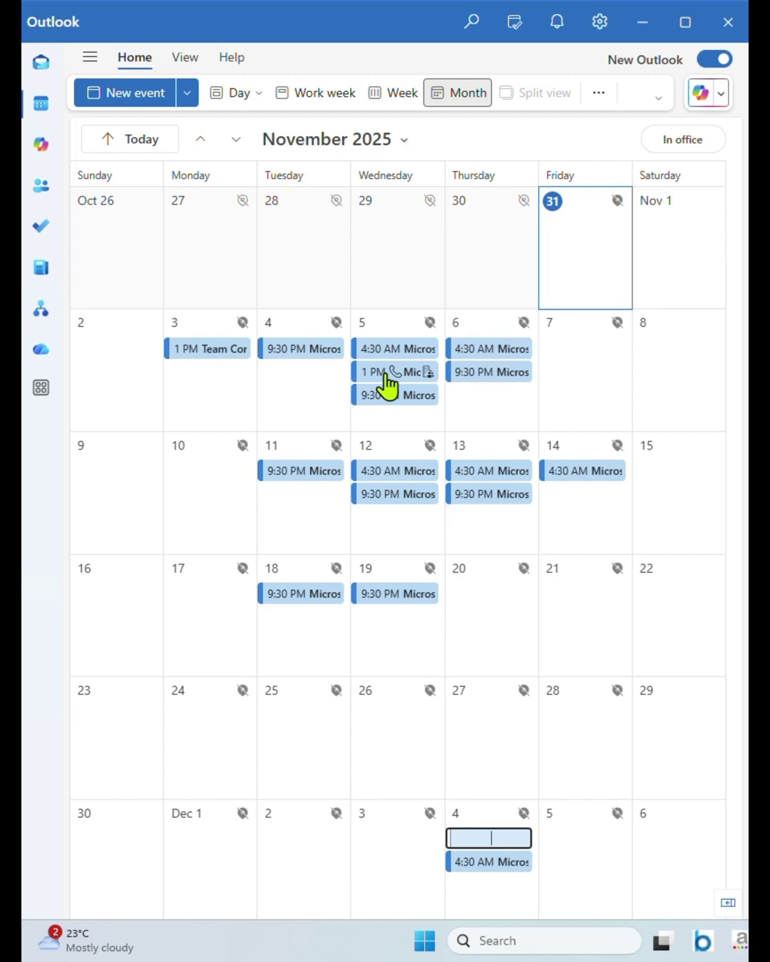
{"action": "left_click", "coordinate": [389, 372]}
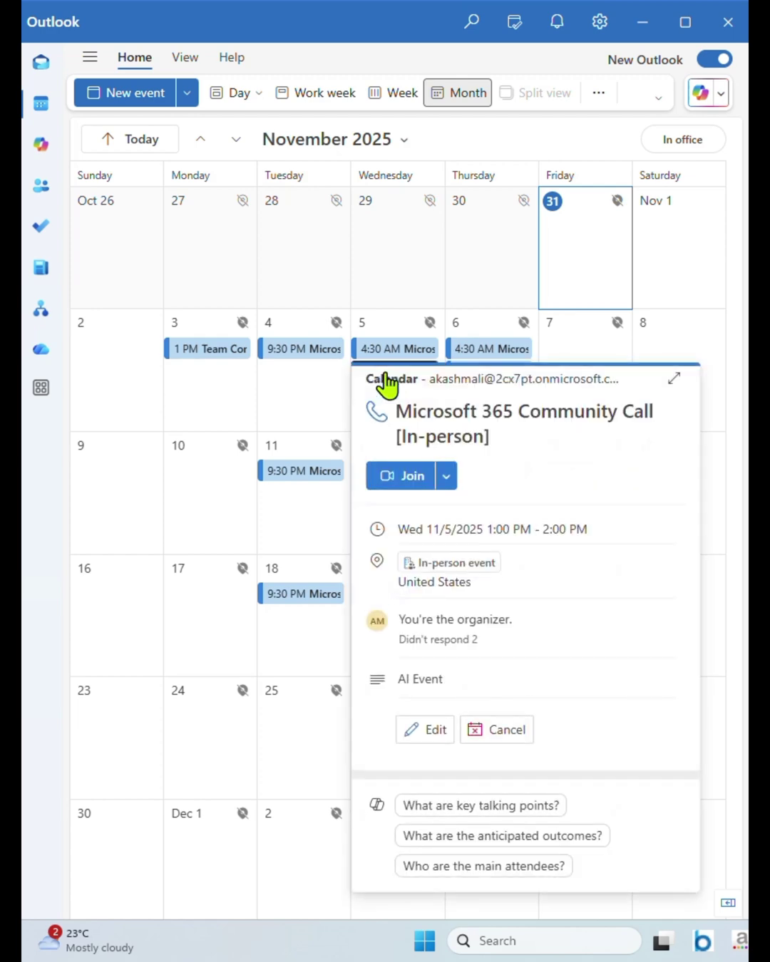